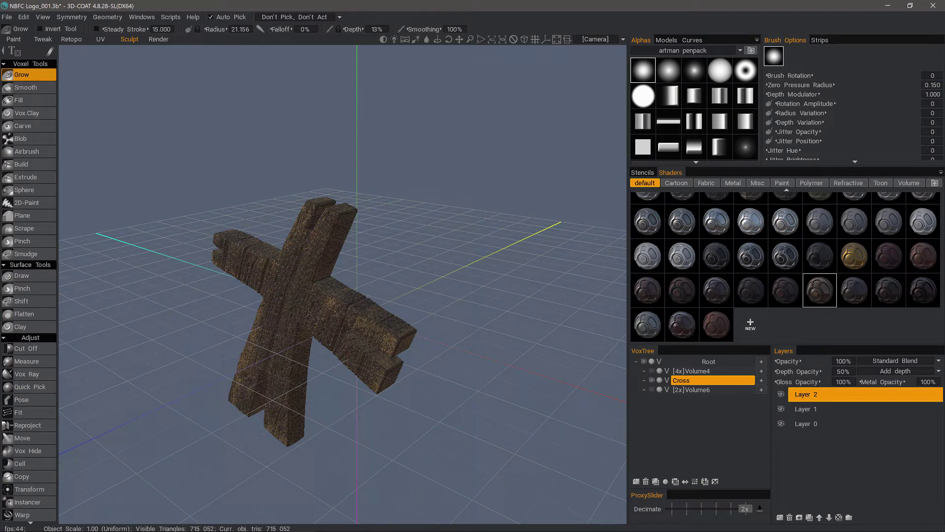
- Turn on mirror symmetry along the Z axis for the Cross volume
mouse_move(332, 312)
left_mouse_down("alt")
mouse_move(331, 291)
mouse_move(316, 308)
mouse_move(340, 290)
mouse_move(375, 344)
mouse_move(387, 332)
left_mouse_up("alt")
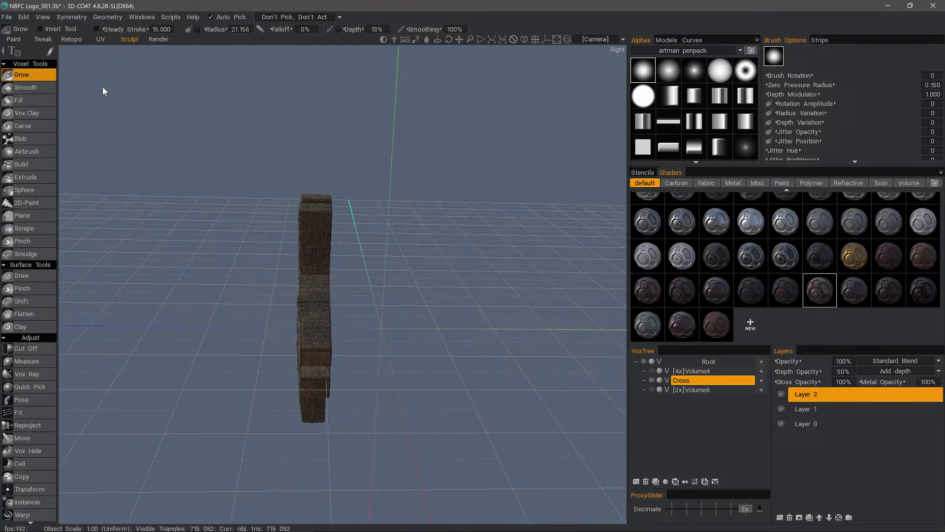
key("s")
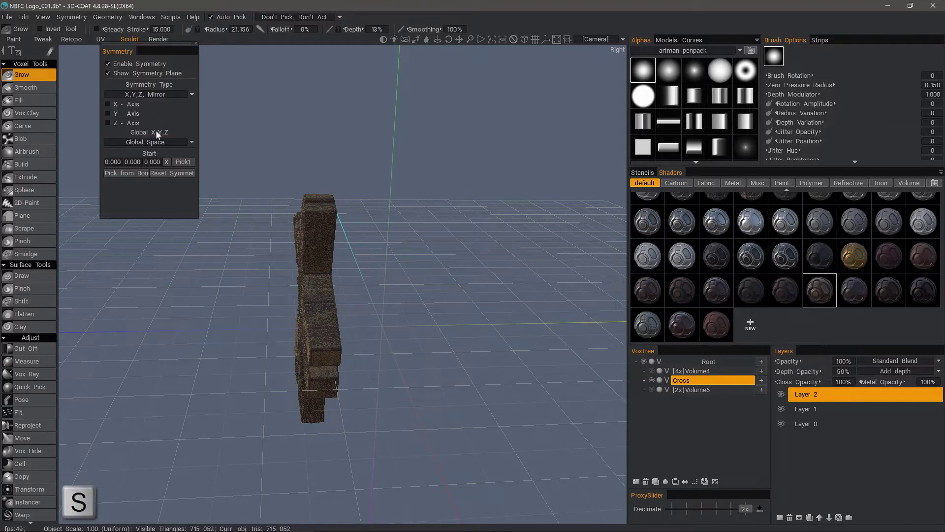
left_click(107, 122)
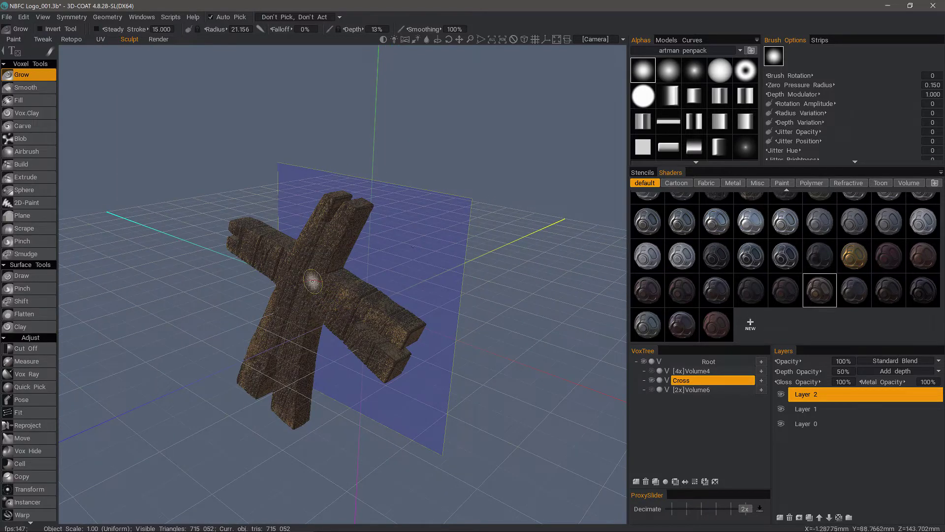
- Set the symmetry coordinate system to Local Space
mouse_move(287, 272)
left_mouse_down("alt")
mouse_move(302, 314)
mouse_move(321, 279)
mouse_move(423, 279)
left_mouse_up("alt")
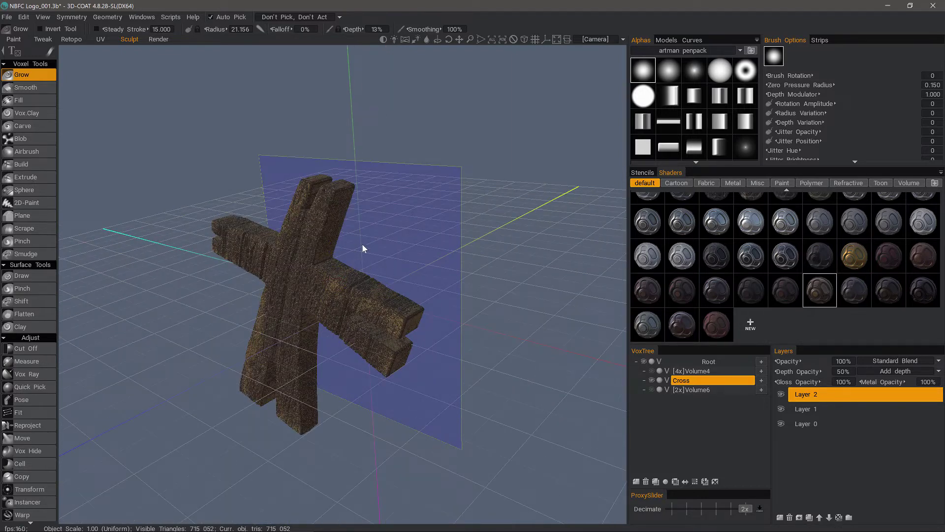
right_click_drag(365, 232, 375, 194)
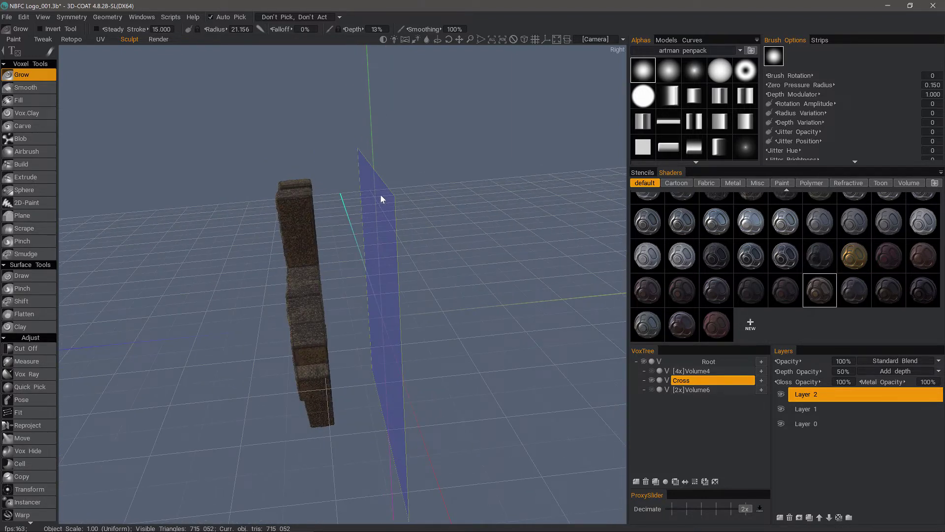
left_click_drag(305, 385, 316, 387, "alt")
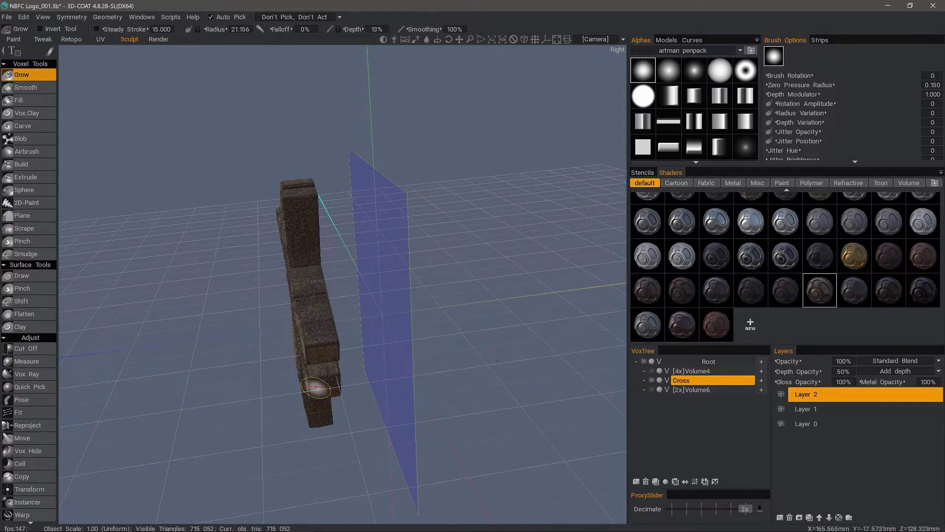
right_click_drag(317, 379, 312, 312)
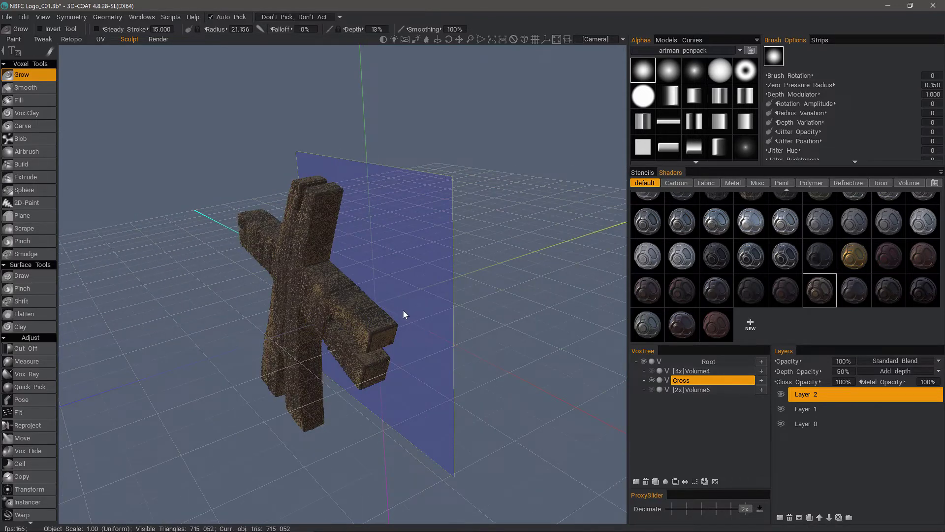
right_click_drag(403, 302, 312, 281)
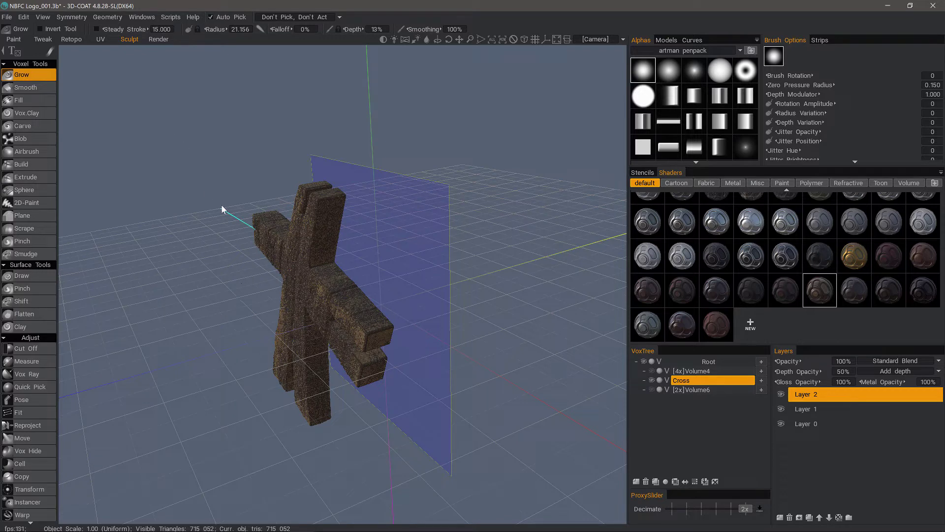
key("s")
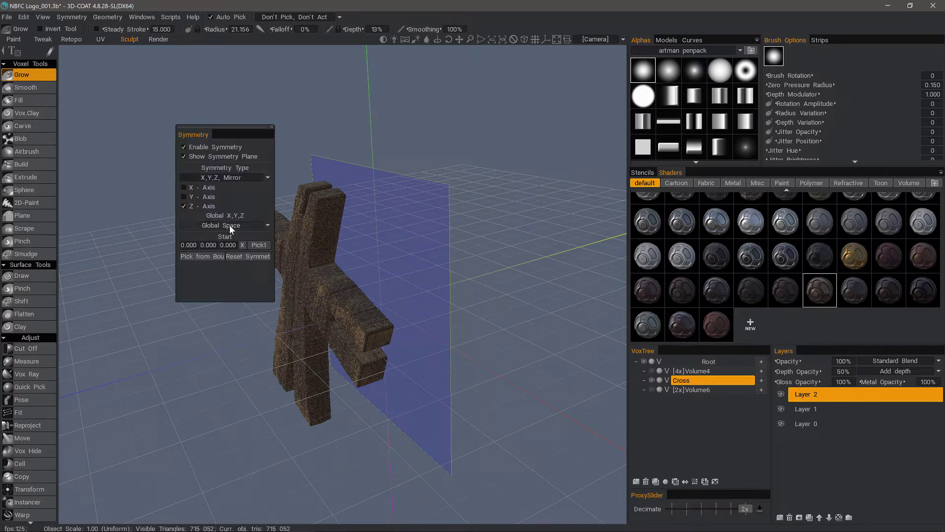
left_click(265, 225)
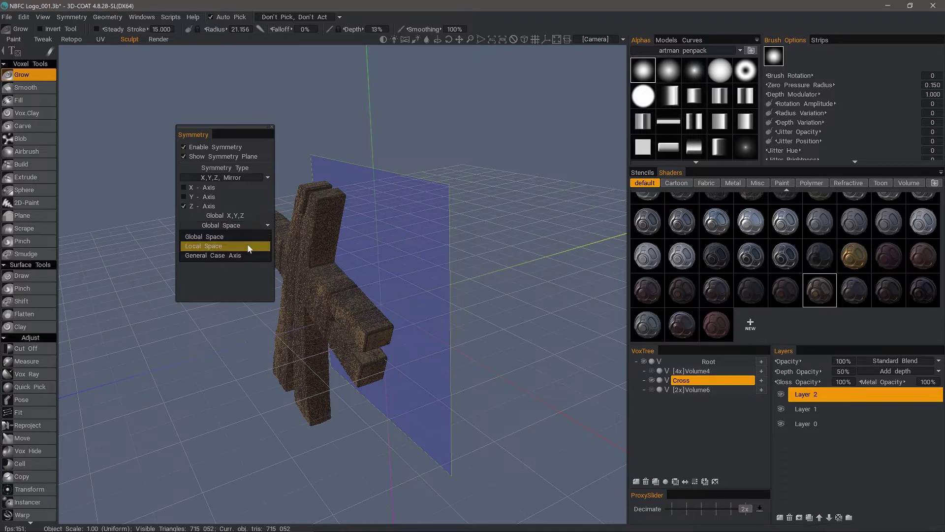
left_click(258, 246)
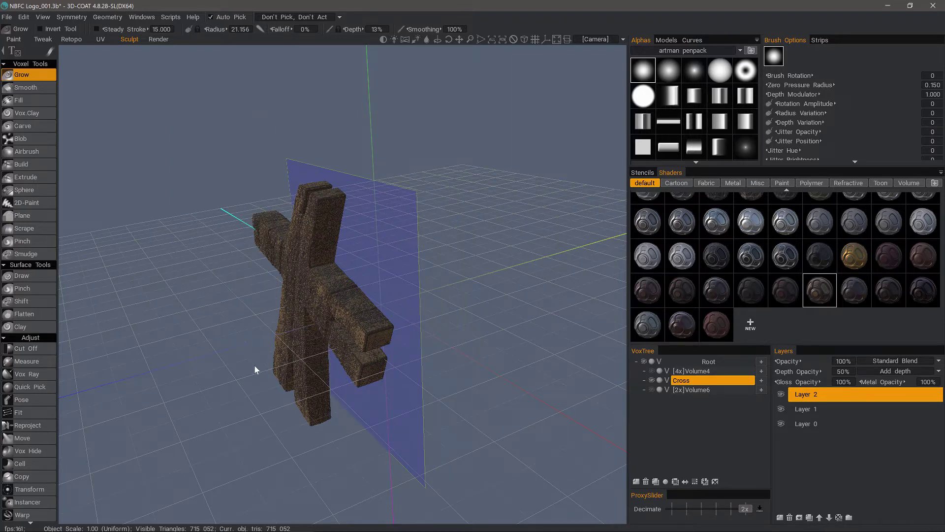
- Place the symmetry plane's start point at the centre of the Cross volume by picking it from the bounds
left_click_drag(252, 366, 240, 323)
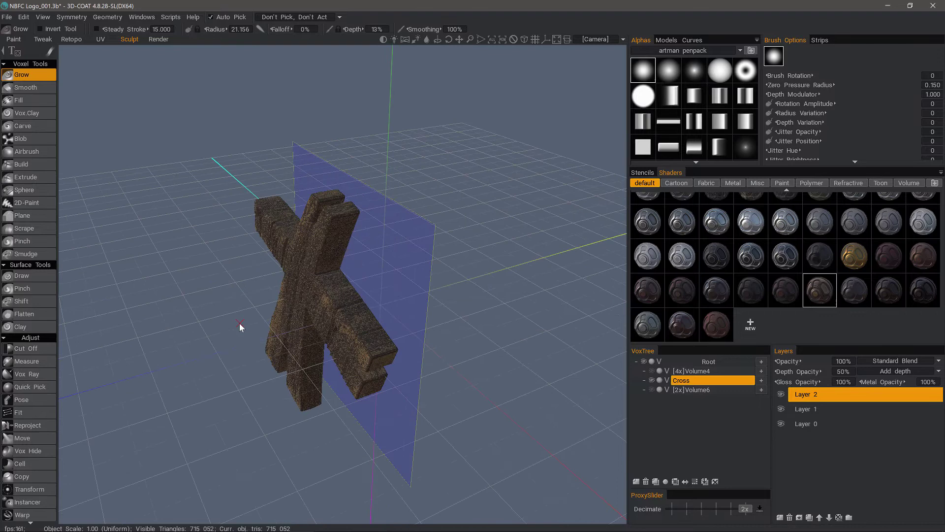
key("s")
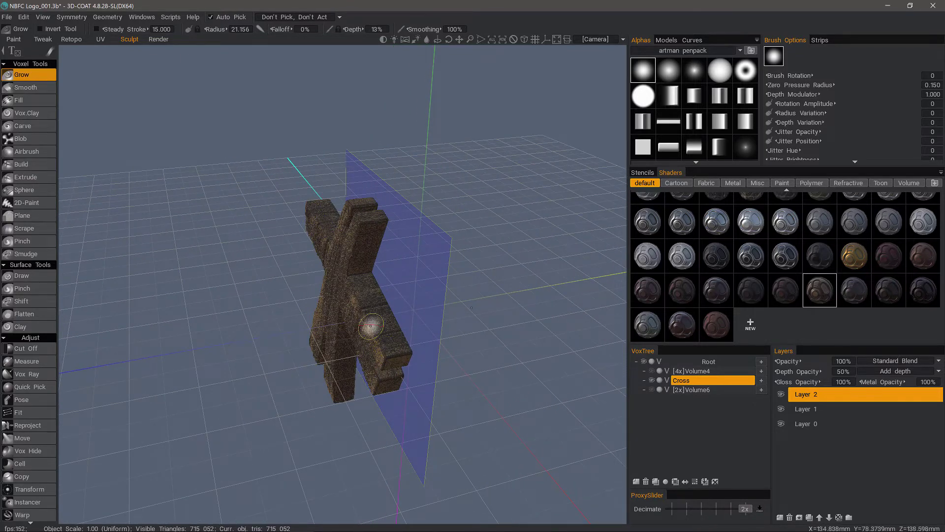
left_click_drag(381, 357, 361, 339, "alt")
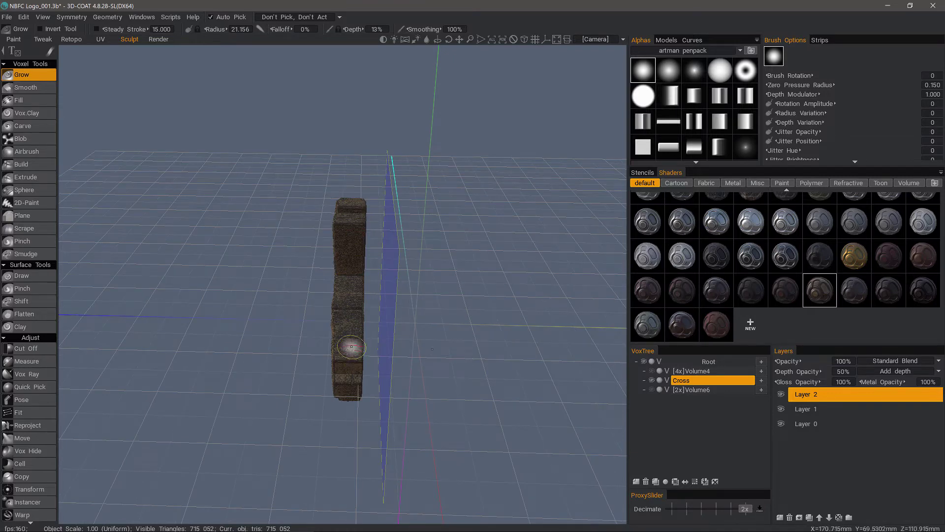
left_click_drag(280, 259, 285, 273)
key("s")
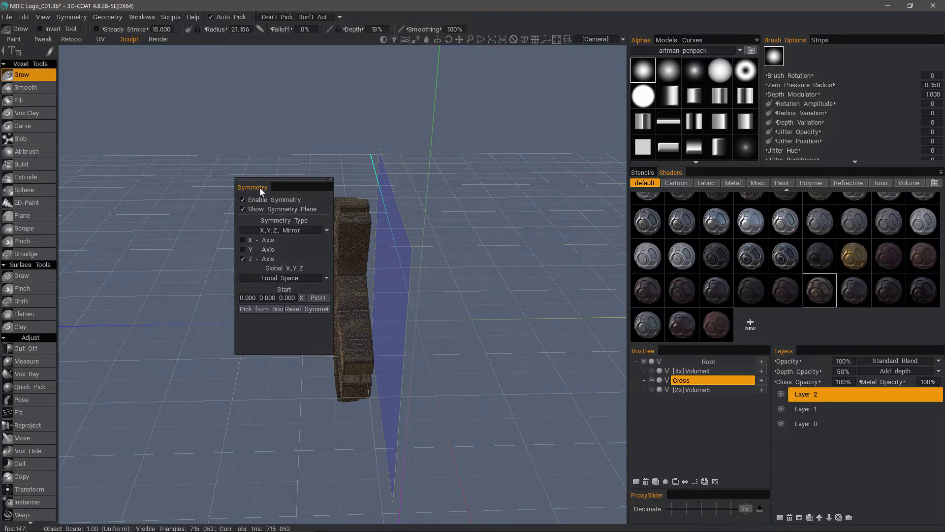
left_click_drag(259, 188, 142, 141)
left_click_drag(300, 300, 272, 325)
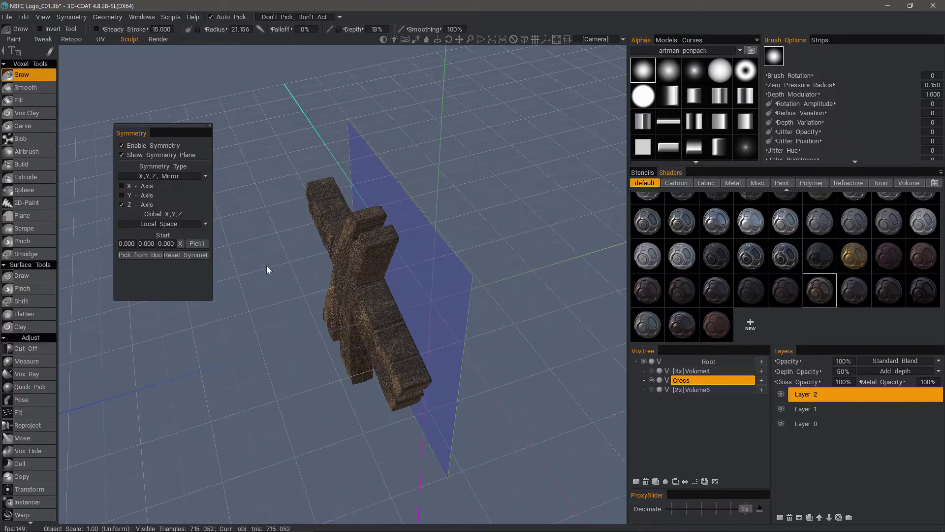
left_click(145, 255)
- Examine how the symmetry plane runs through the cross from several angles and in the top view
left_click_drag(265, 393, 340, 411)
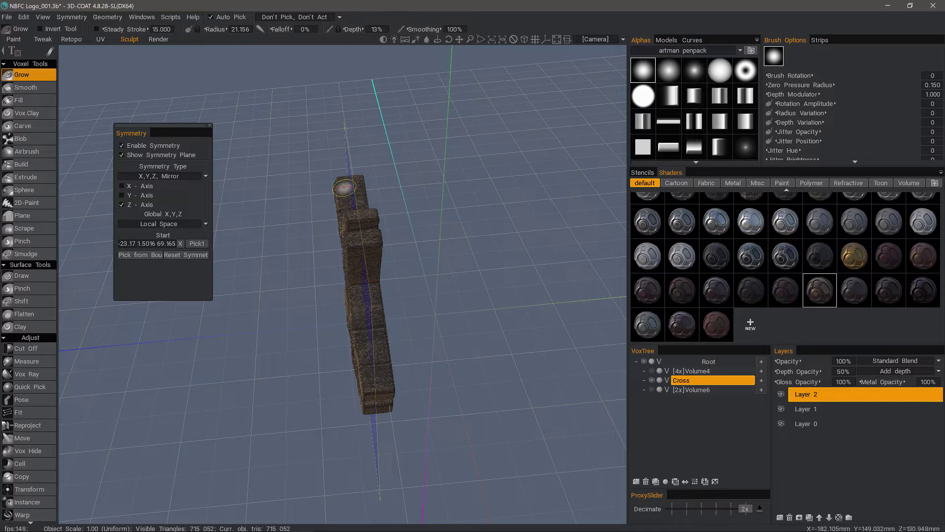
left_click_drag(302, 348, 305, 347)
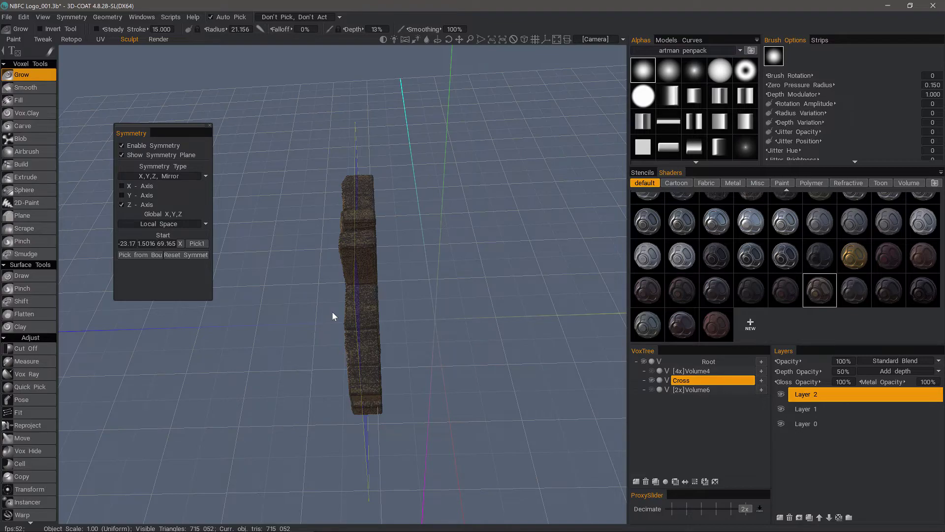
left_click_drag(333, 316, 287, 339)
right_click_drag(287, 340, 353, 288)
mouse_move(353, 289)
left_mouse_down("alt")
mouse_move(369, 239)
mouse_move(352, 300)
left_mouse_up("alt")
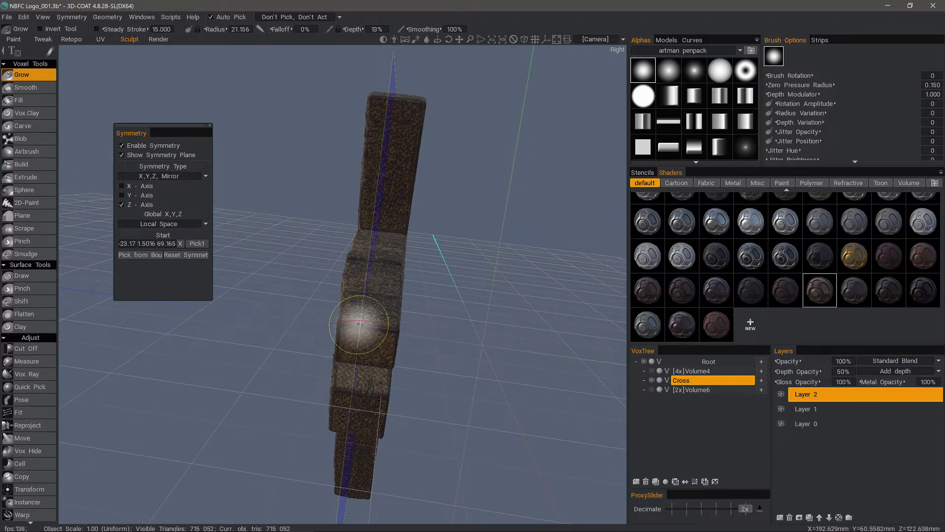
mouse_move(360, 322)
right_mouse_down()
mouse_move(354, 327)
mouse_move(389, 217)
right_mouse_up()
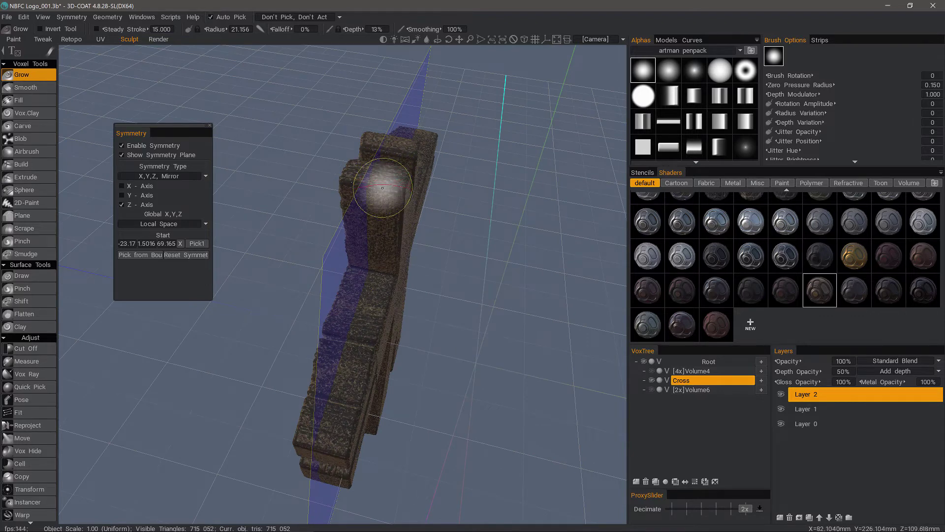
right_click_drag(359, 268, 371, 262)
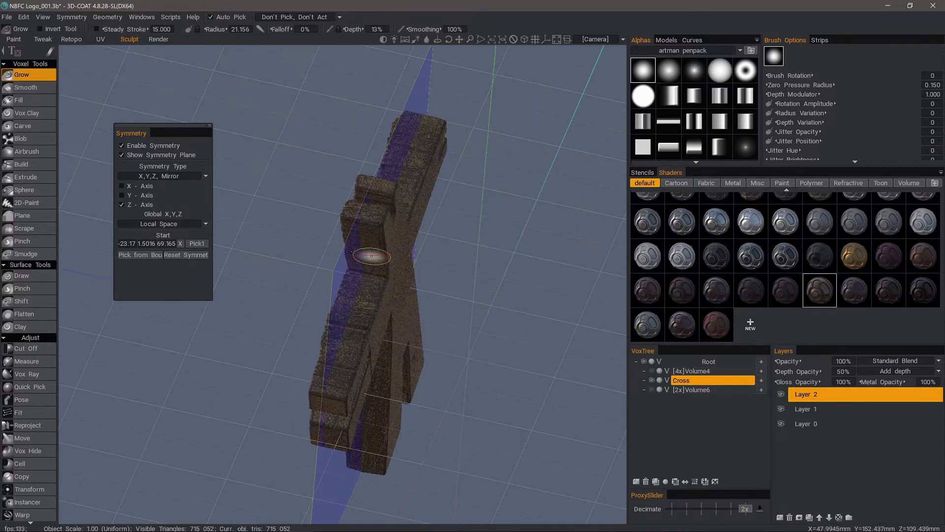
key("KP_7")
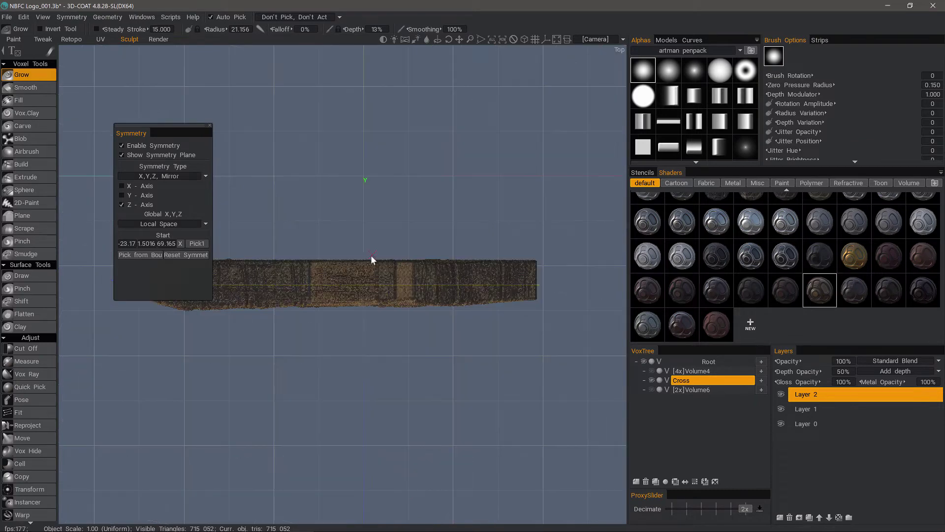
middle_click_drag(377, 216, 394, 261)
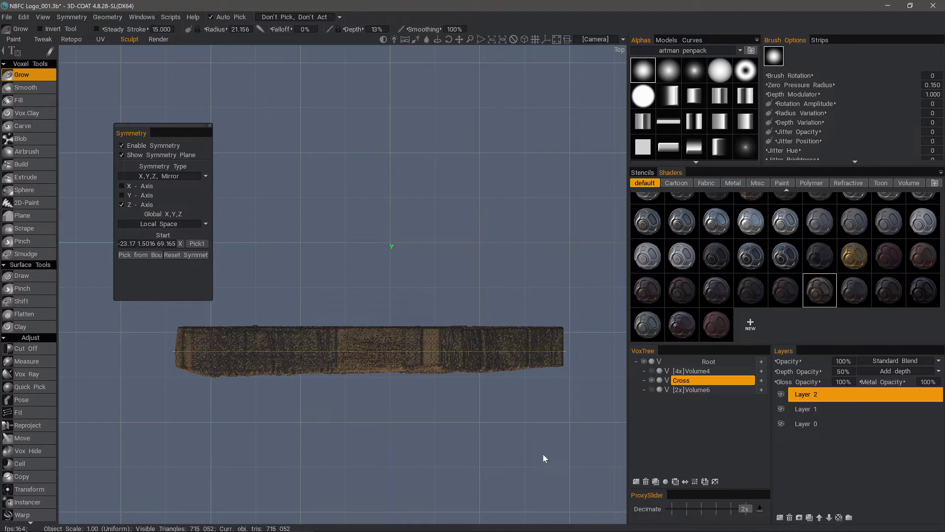
- Try the General Case Axis symmetry space and return to Local Space
left_click(205, 224)
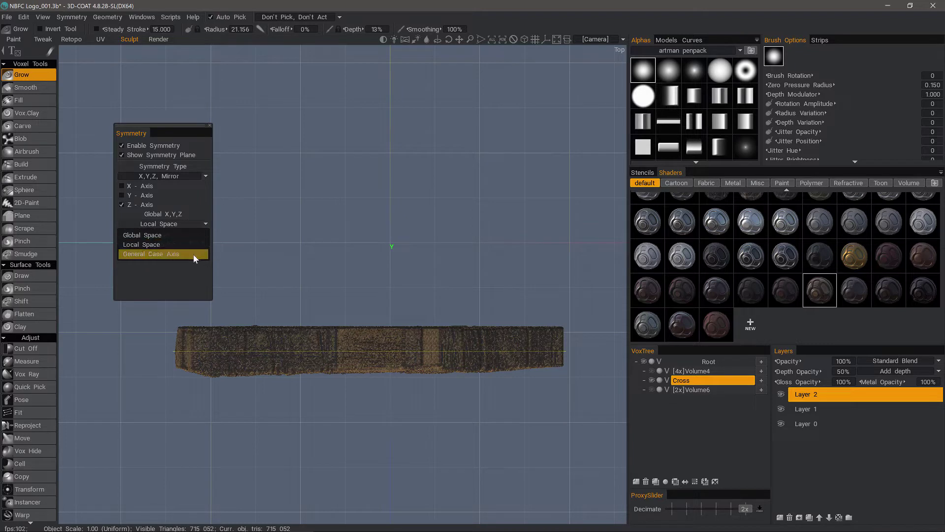
left_click(193, 256)
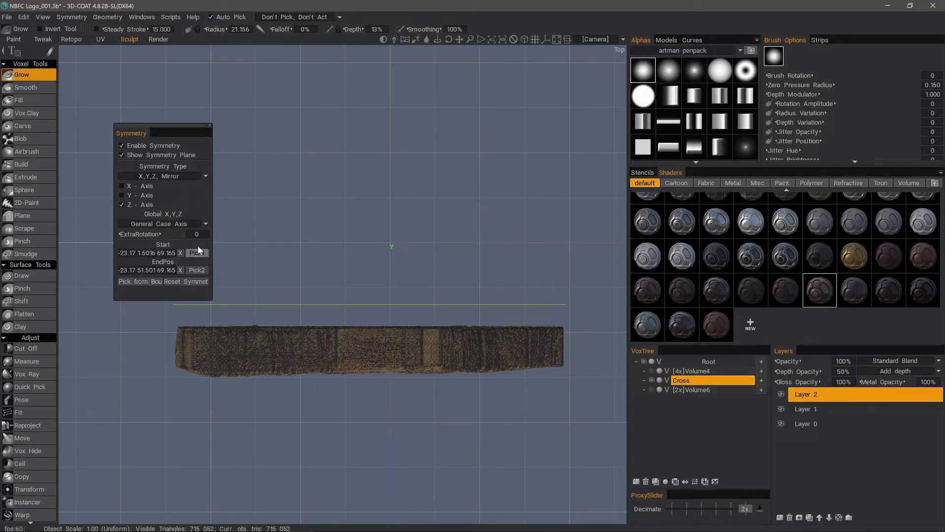
left_click(205, 224)
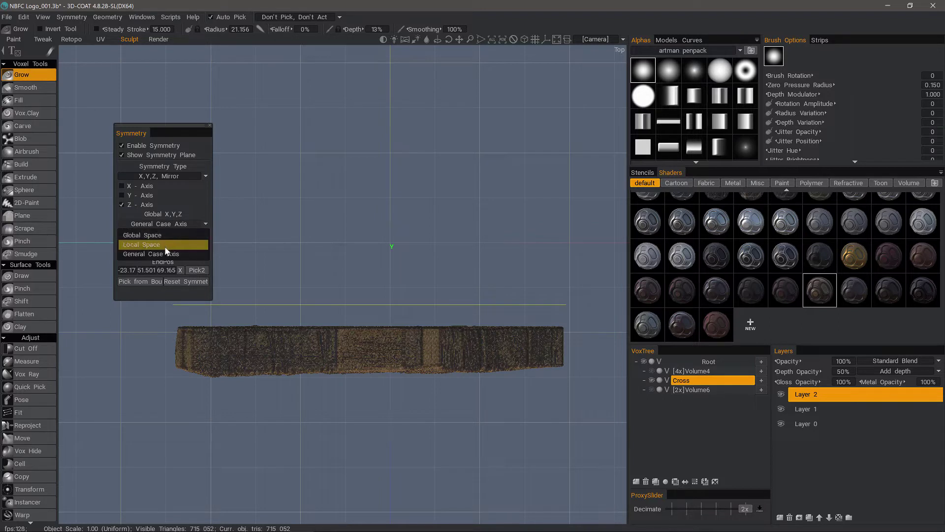
left_click(164, 246)
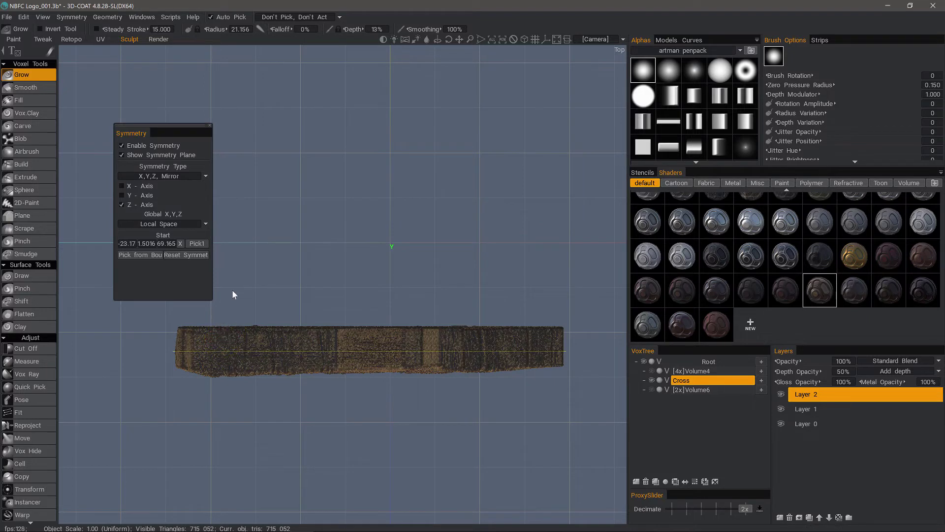
- Show the 2D grid in the viewport and turn on snapping to it
left_click(45, 16)
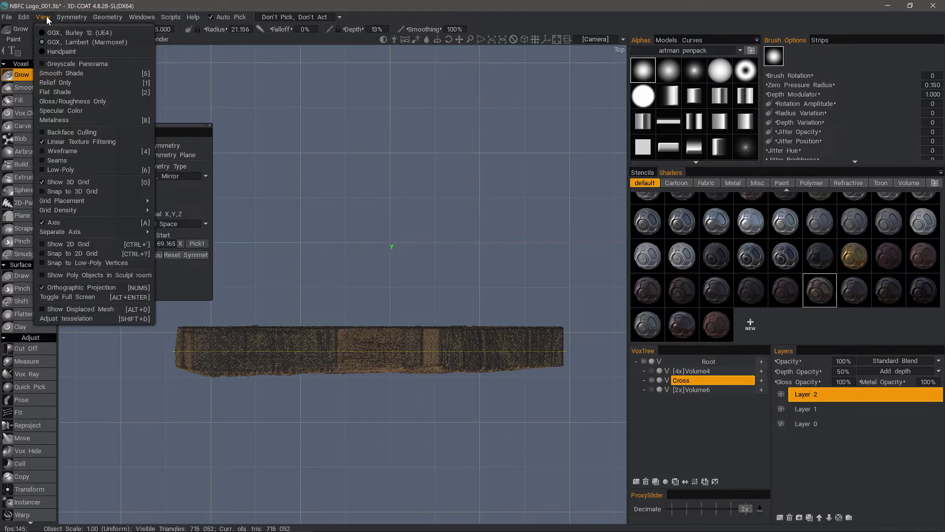
left_click(75, 243)
left_click(79, 253)
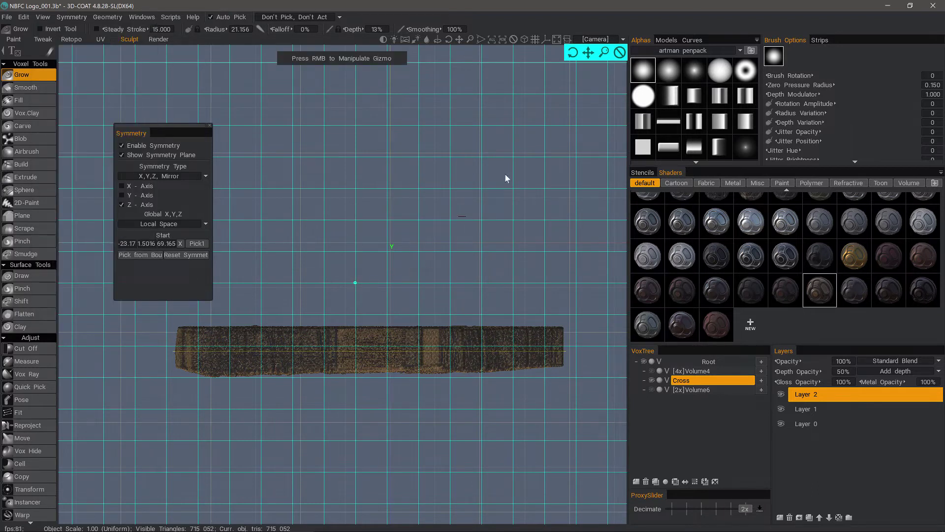
- Enlarge the 2D grid spacing to about 71.6 and move the grid's centre close to the Y axis with its gizmo
right_click(355, 283)
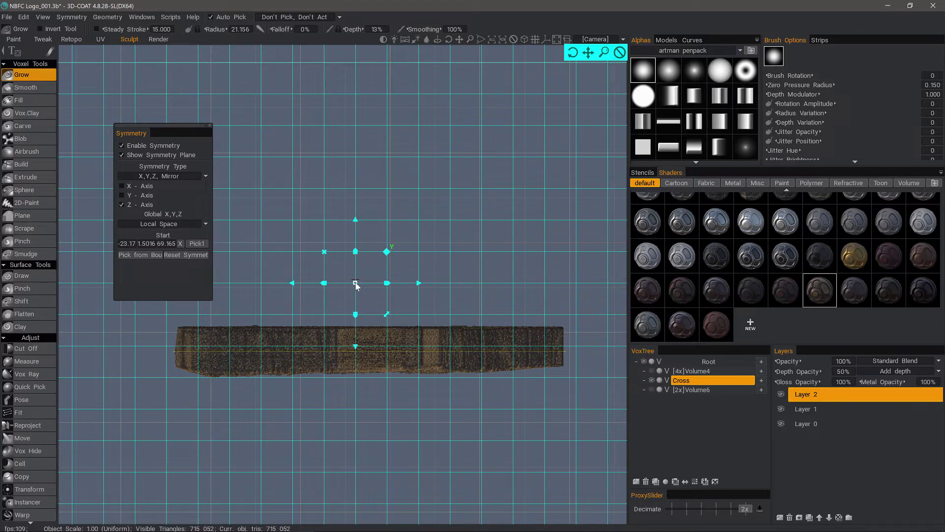
mouse_move(355, 282)
left_mouse_down()
mouse_move(351, 290)
mouse_move(363, 291)
left_mouse_up()
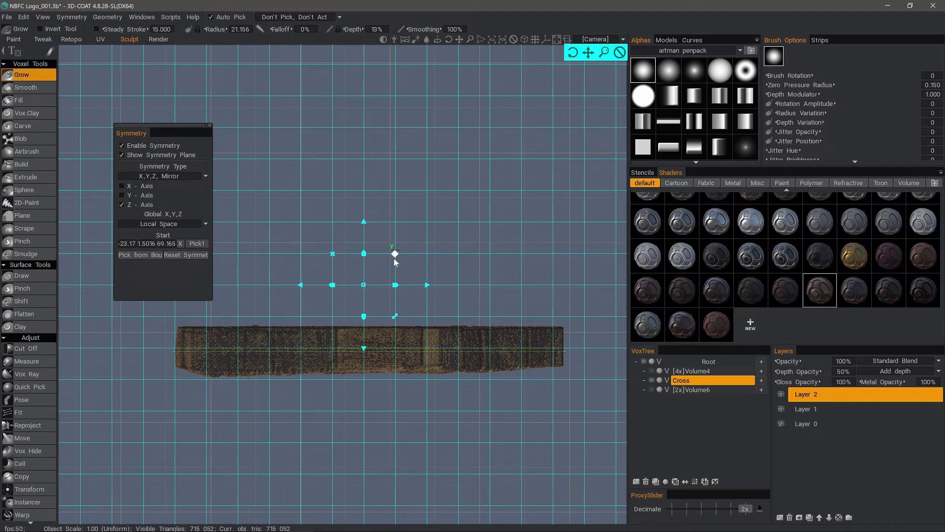
left_click_drag(395, 253, 405, 250)
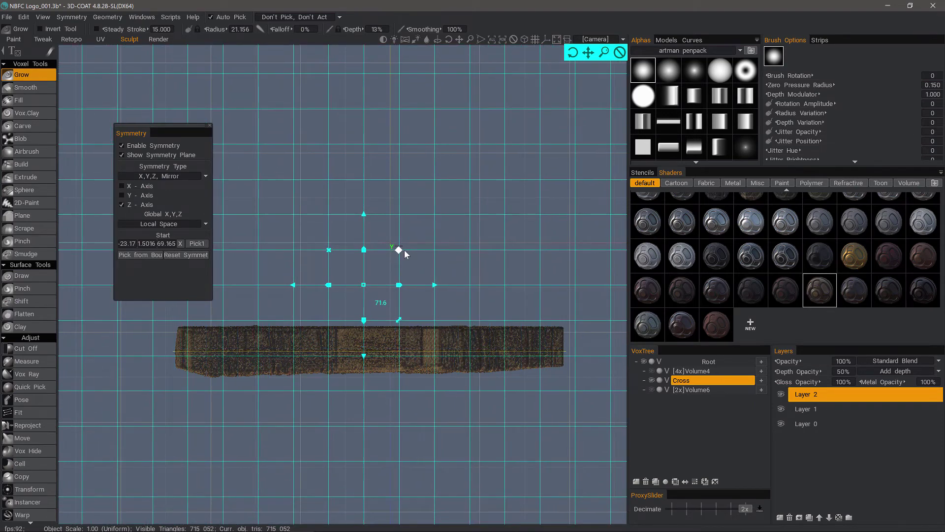
left_click_drag(364, 287, 390, 279)
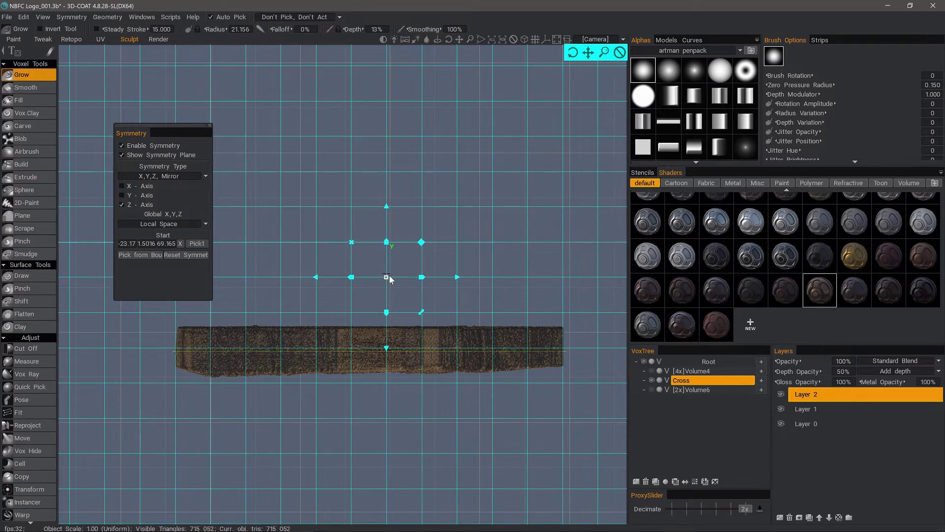
left_click_drag(389, 276, 390, 275)
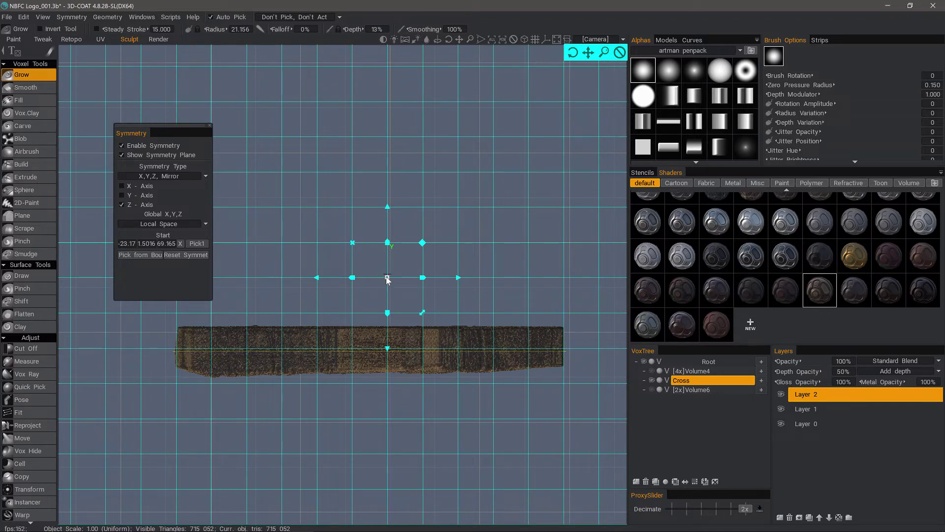
right_click(387, 277)
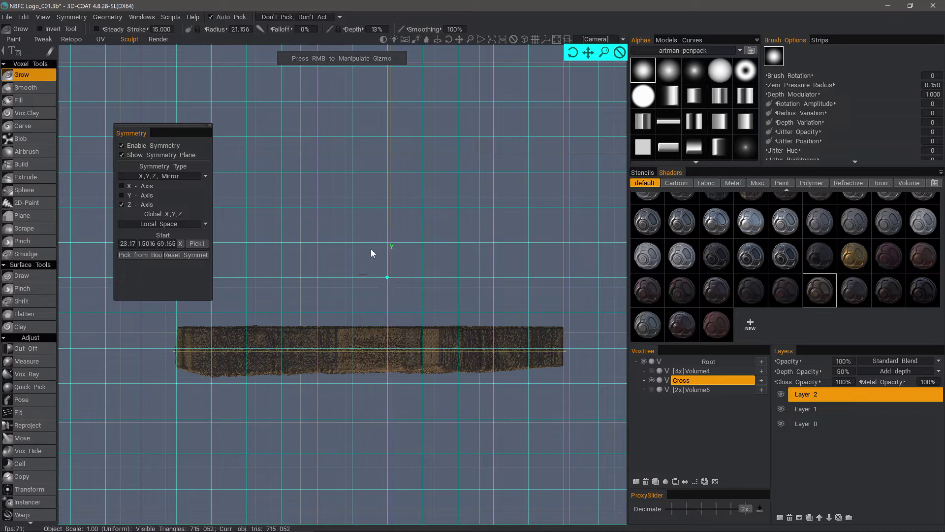
- Switch the symmetry space to General Case Axis and pick its start and end points on the grid line through opposite ends of the cross
left_click(246, 349)
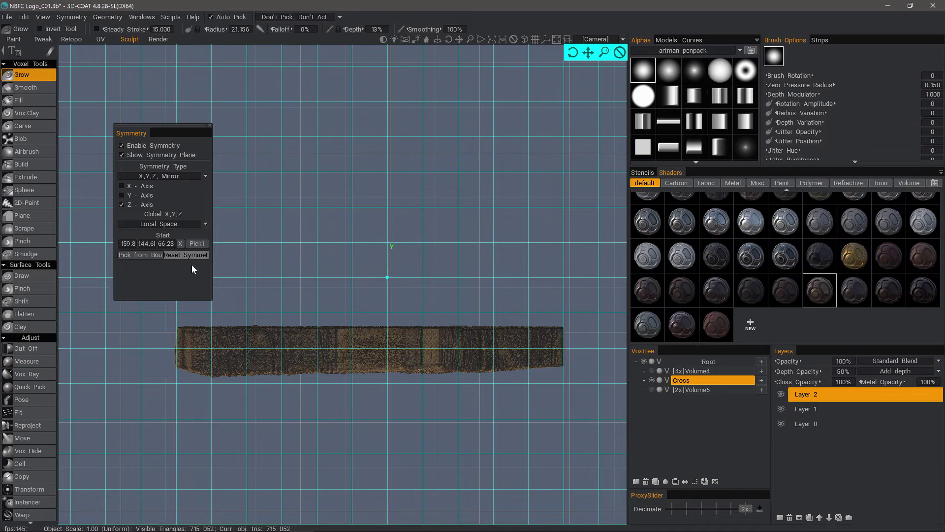
left_click(207, 222)
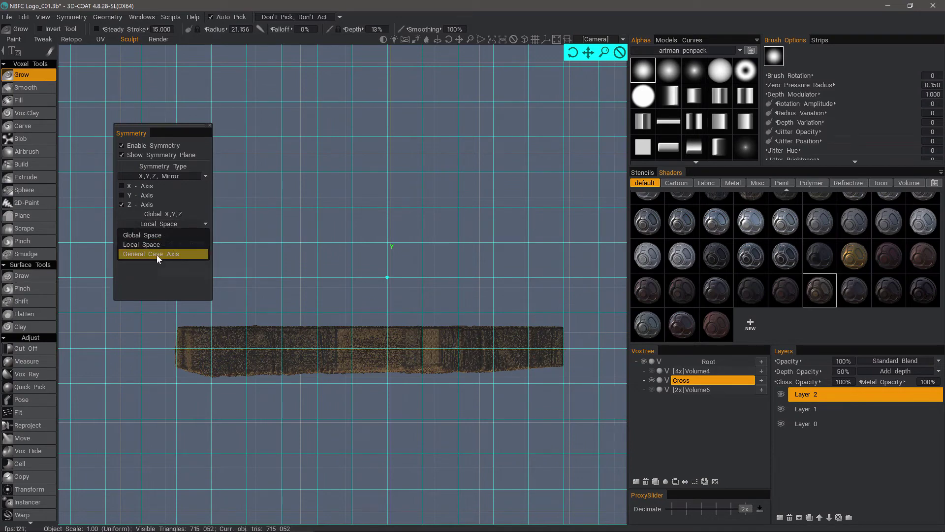
left_click(157, 255)
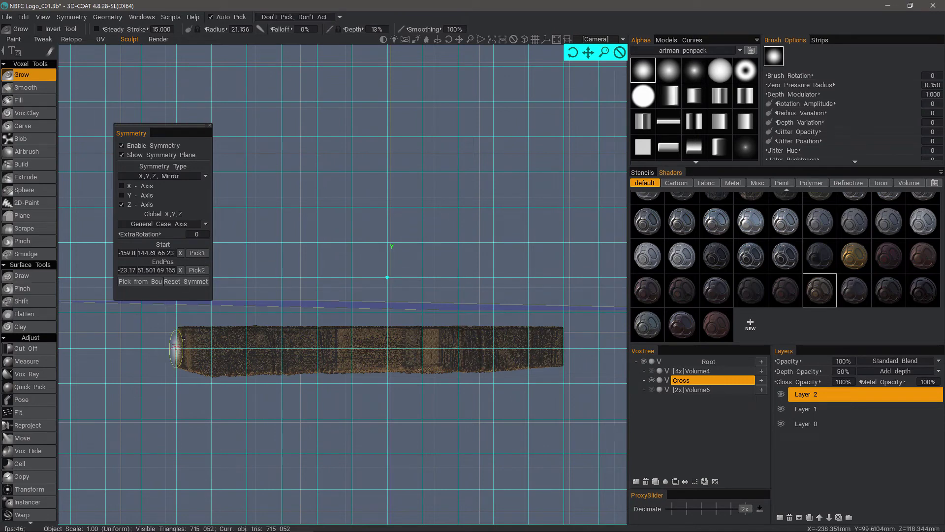
left_click(175, 348)
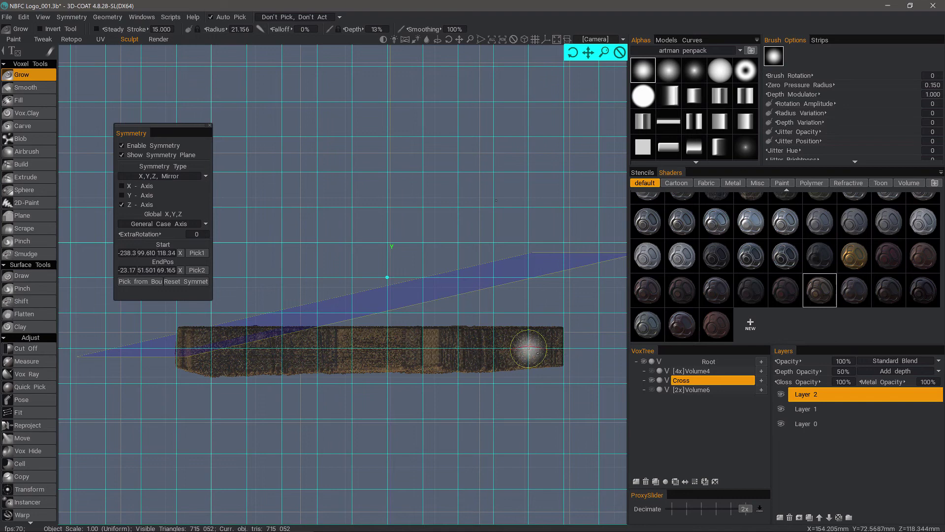
left_click(528, 350)
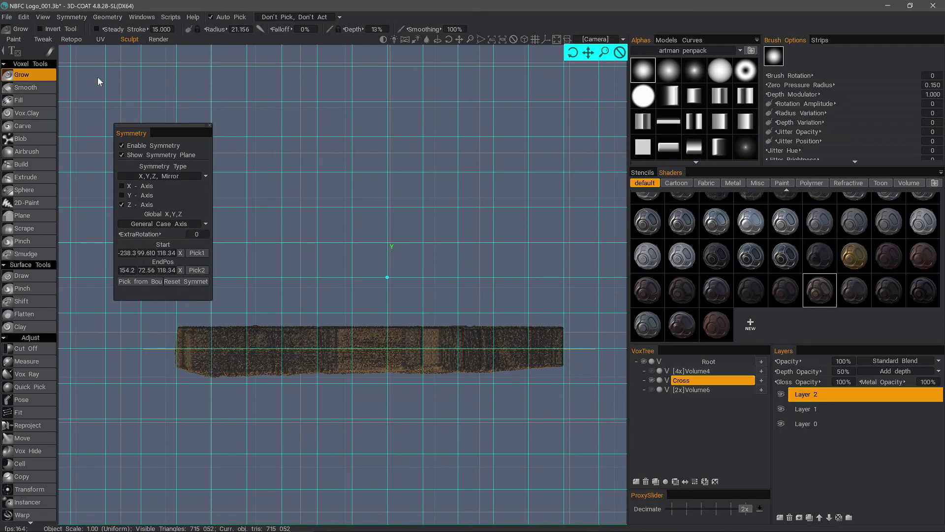
- Hide the 2D grid and inspect from an angle how the symmetry plane runs through the cross
left_click(43, 18)
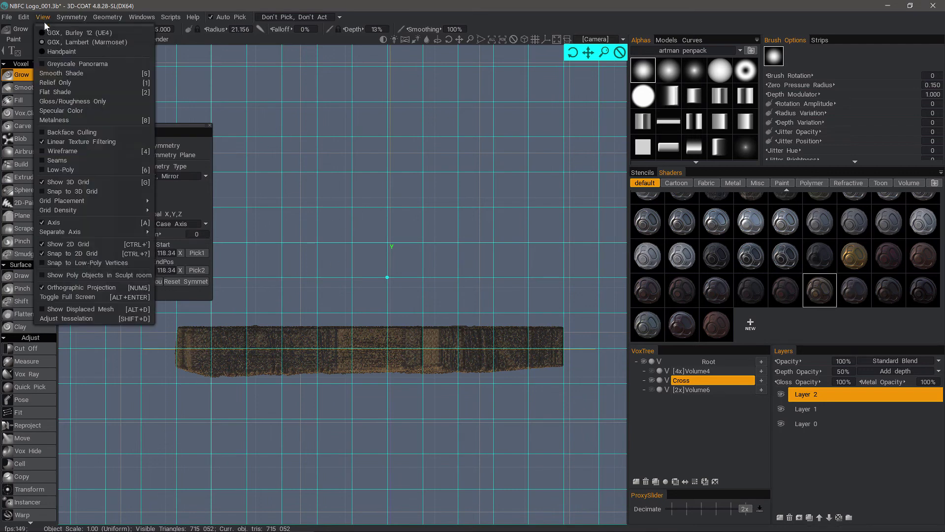
left_click(83, 244)
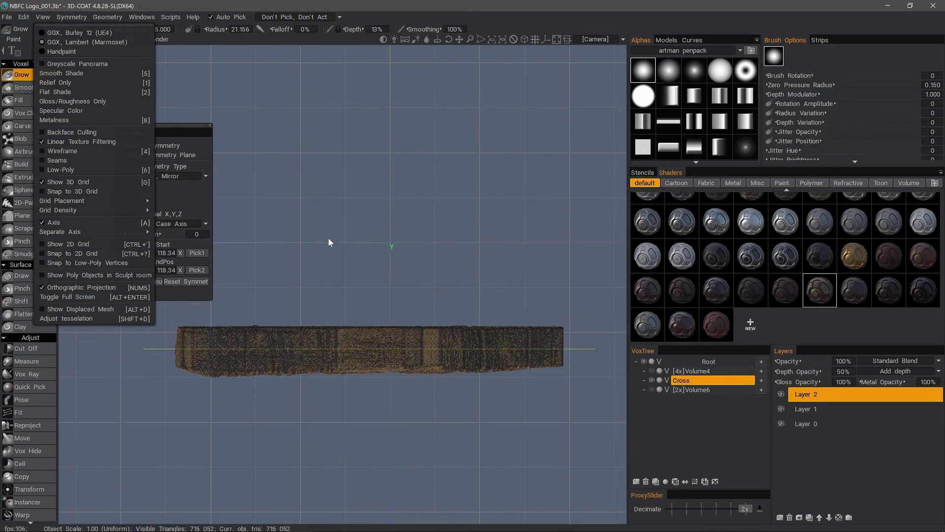
mouse_move(328, 237)
left_mouse_down()
mouse_move(321, 304)
mouse_move(291, 332)
mouse_move(363, 259)
mouse_move(397, 289)
mouse_move(388, 333)
mouse_move(396, 314)
left_mouse_up()
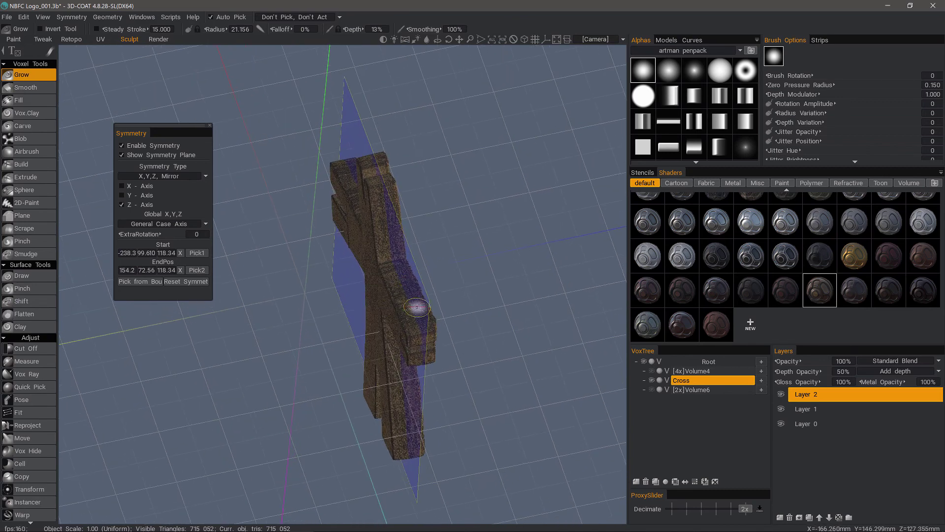